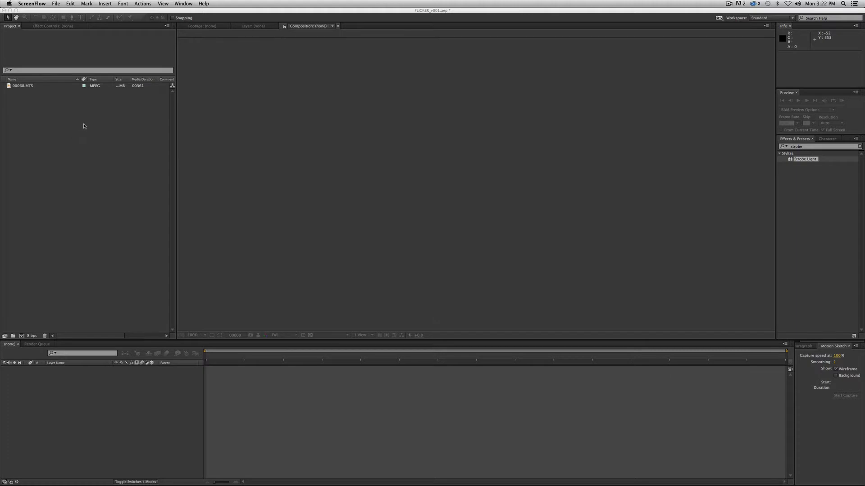
- Build composition 00068 from the 00068.MTS pier clip and select its footage layer
{"action": "left_click", "coordinate": [31, 89]}
{"action": "left_click", "coordinate": [25, 87]}
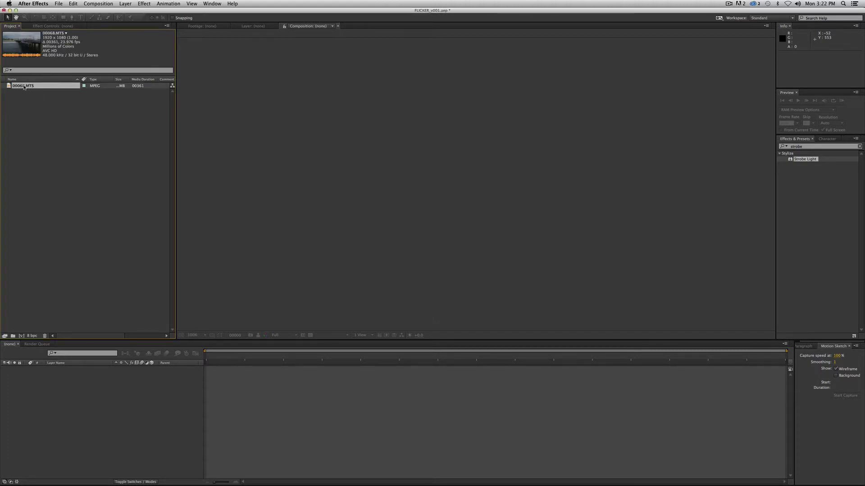
{"action": "left_click_drag", "start_coordinate": [25, 87], "coordinate": [262, 398]}
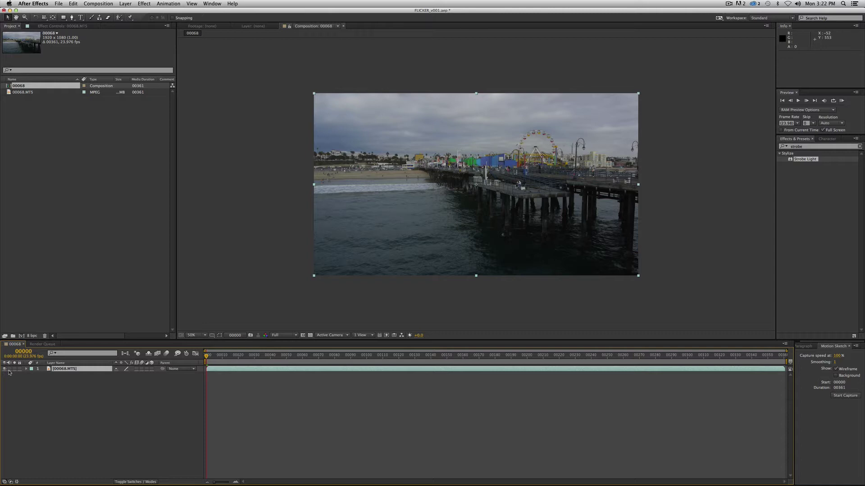
{"action": "left_click", "coordinate": [79, 385]}
{"action": "left_click", "coordinate": [70, 371]}
- Add a new adjustment layer to the composition and name it Flicker
{"action": "right_click", "coordinate": [108, 395]}
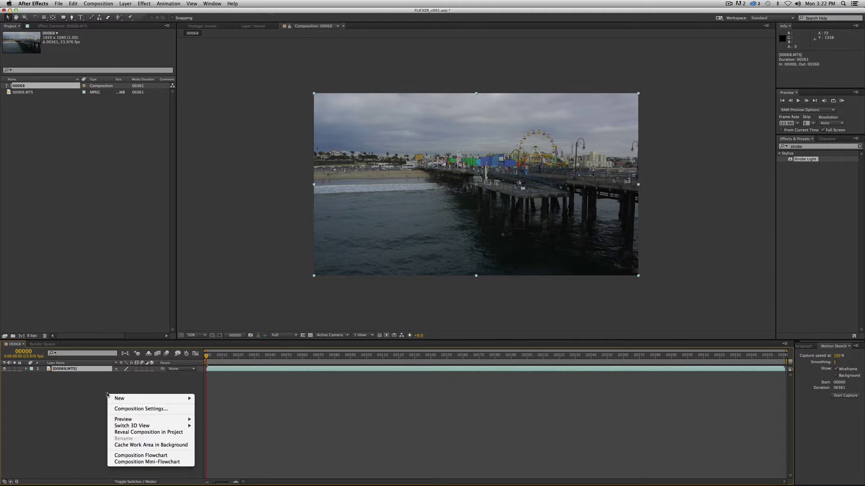
{"action": "mouse_move", "coordinate": [122, 399]}
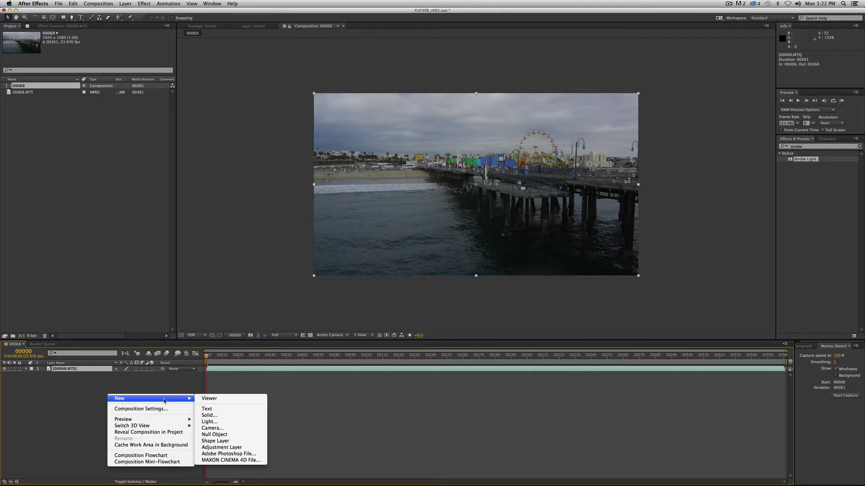
{"action": "left_click", "coordinate": [230, 448]}
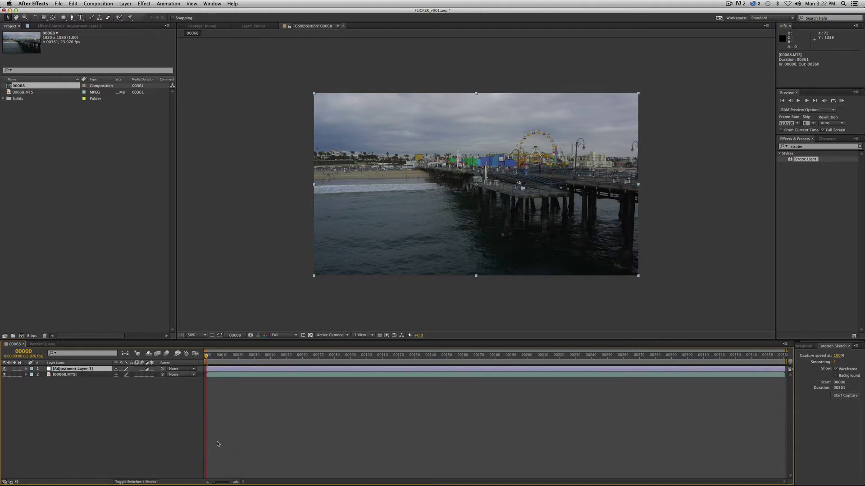
{"action": "key", "text": "Return"}
{"action": "type", "text": "Flick"}
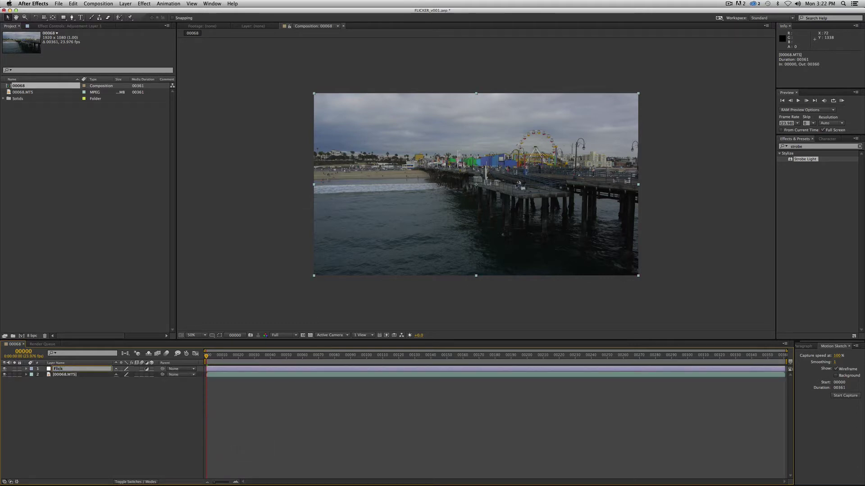
{"action": "type", "text": "er"}
{"action": "key", "text": "Return"}
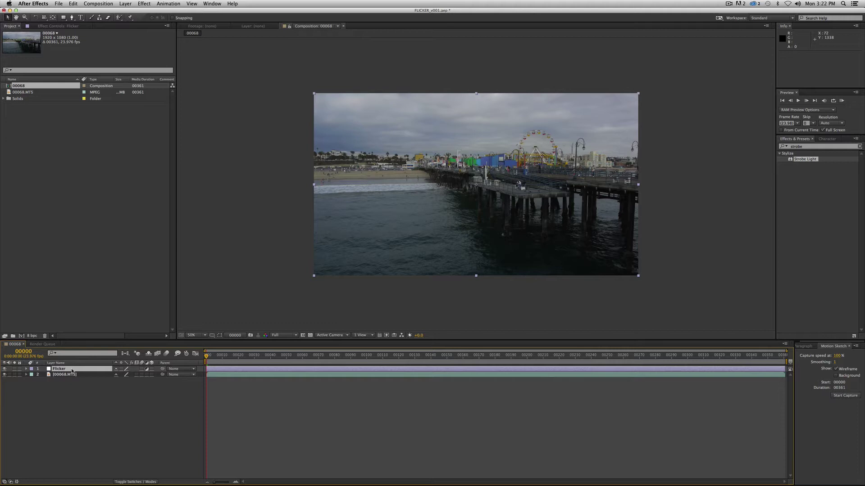
- Select the Flicker layer and highlight the 'strobe' search term in Effects & Presets
{"action": "left_click", "coordinate": [72, 370]}
{"action": "left_click", "coordinate": [817, 147]}
{"action": "double_click", "coordinate": [816, 147]}
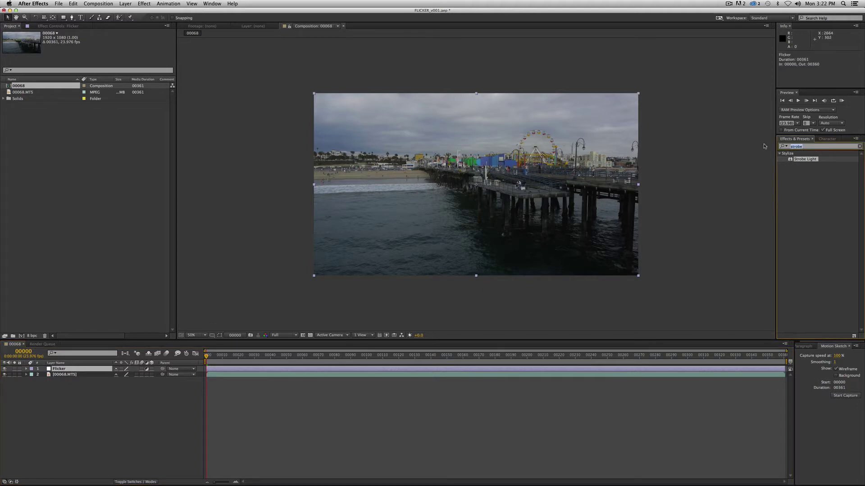
- Apply Strobe Light to Flicker from the 'strobe' search, then remove it again
{"action": "left_click", "coordinate": [807, 147]}
{"action": "double_click", "coordinate": [813, 147]}
{"action": "left_click", "coordinate": [806, 146]}
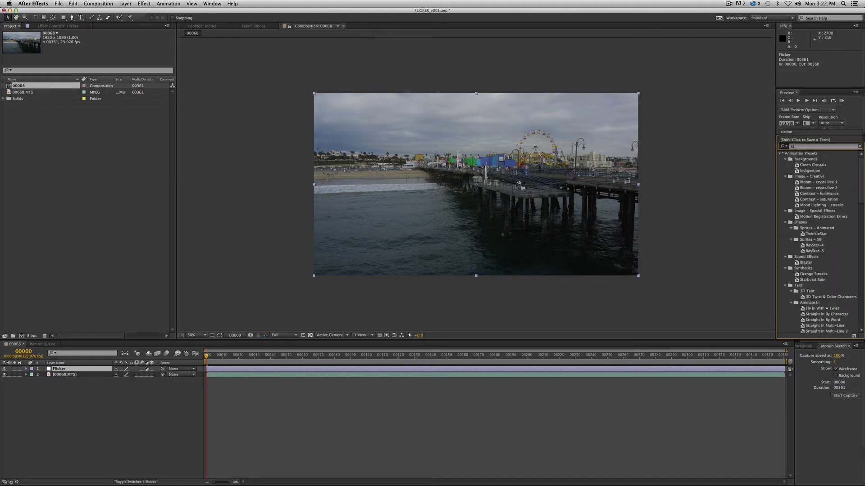
{"action": "key", "text": "Return"}
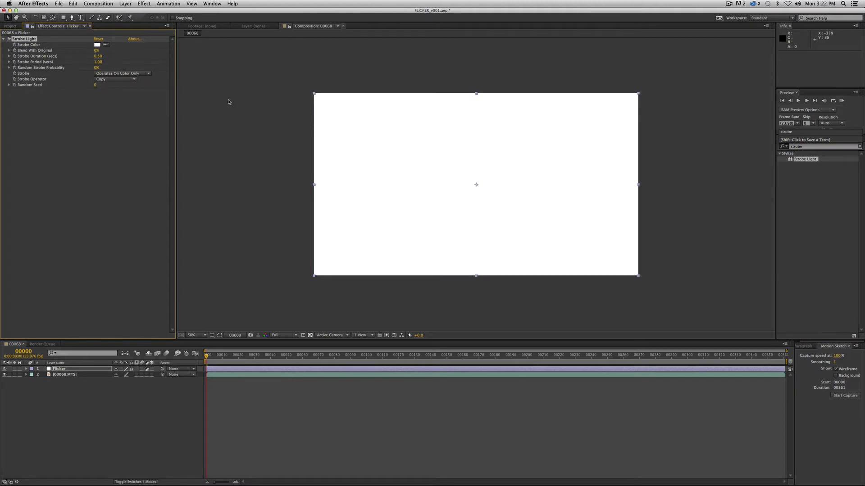
{"action": "left_click", "coordinate": [30, 40]}
{"action": "key", "text": "Delete"}
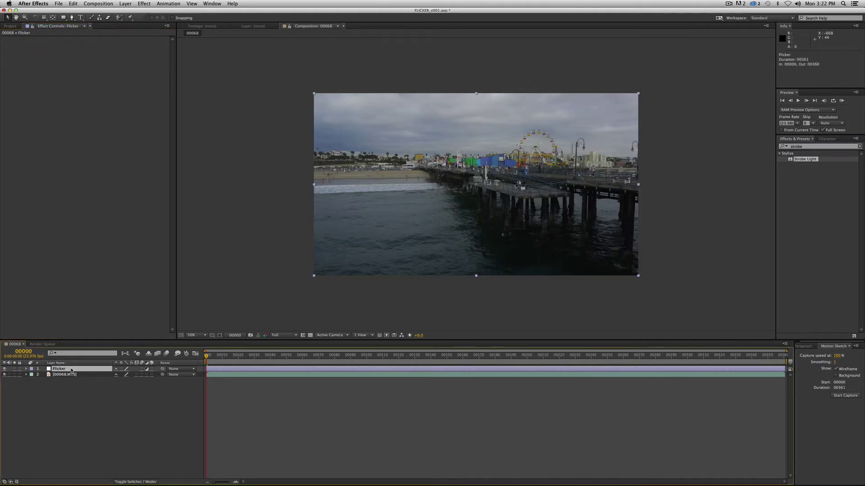
- Drag Strobe Light onto the Flicker layer, turning the preview solid white
{"action": "left_click", "coordinate": [93, 391]}
{"action": "left_click_drag", "start_coordinate": [800, 161], "coordinate": [63, 368]}
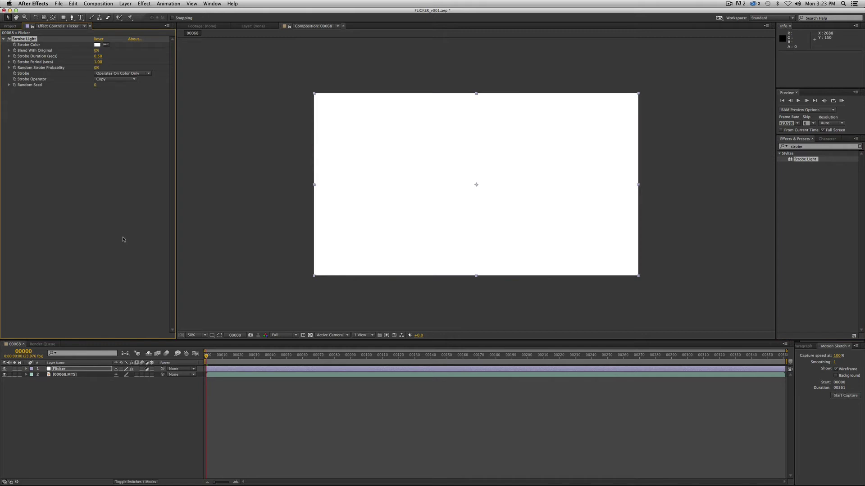
- Set Strobe Light to 95% blend, 0.05 s duration, 0.10 s period, 100% probability, Add operator
{"action": "left_click", "coordinate": [96, 51]}
{"action": "key", "text": "Return"}
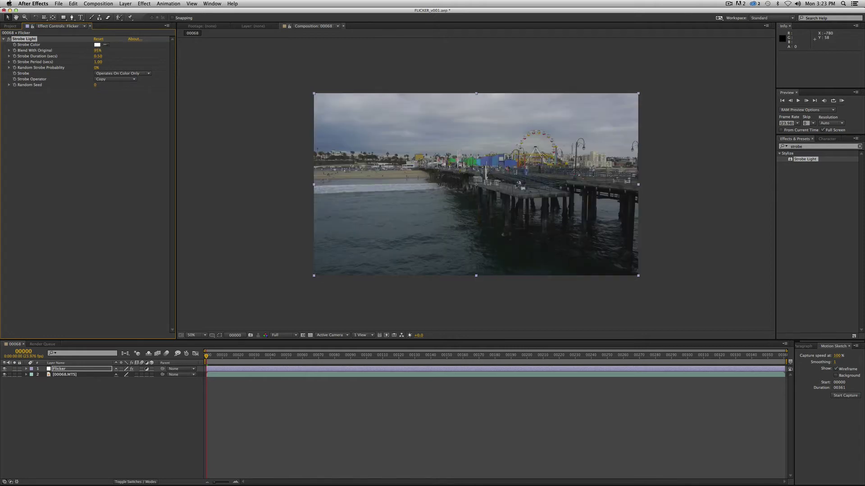
{"action": "left_click", "coordinate": [97, 56]}
{"action": "type", "text": "0.05"}
{"action": "key", "text": "Return"}
{"action": "left_click", "coordinate": [98, 62]}
{"action": "type", "text": ".10"}
{"action": "key", "text": "Return"}
{"action": "left_click_drag", "start_coordinate": [96, 68], "coordinate": [264, 71]}
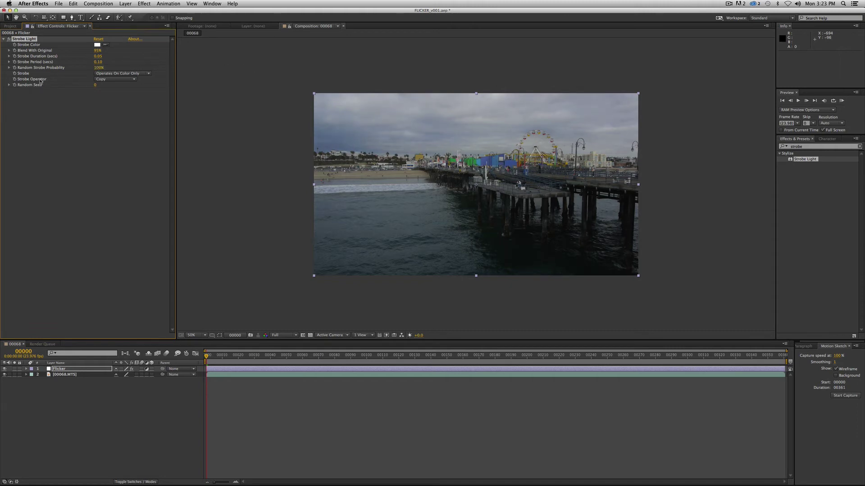
{"action": "left_click", "coordinate": [117, 80]}
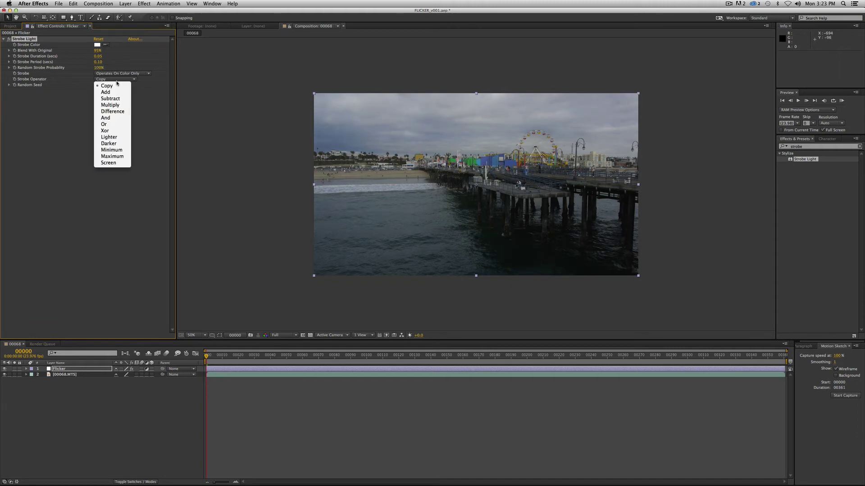
{"action": "left_click", "coordinate": [108, 92]}
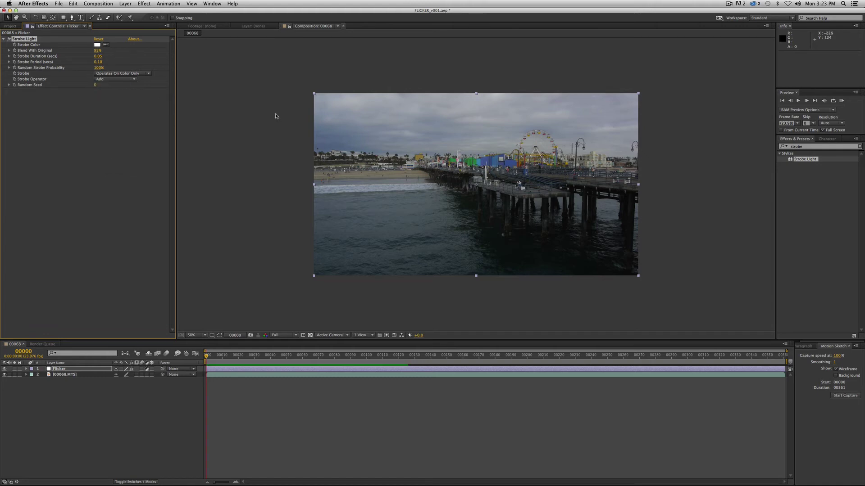
{"action": "key", "text": "KP_0"}
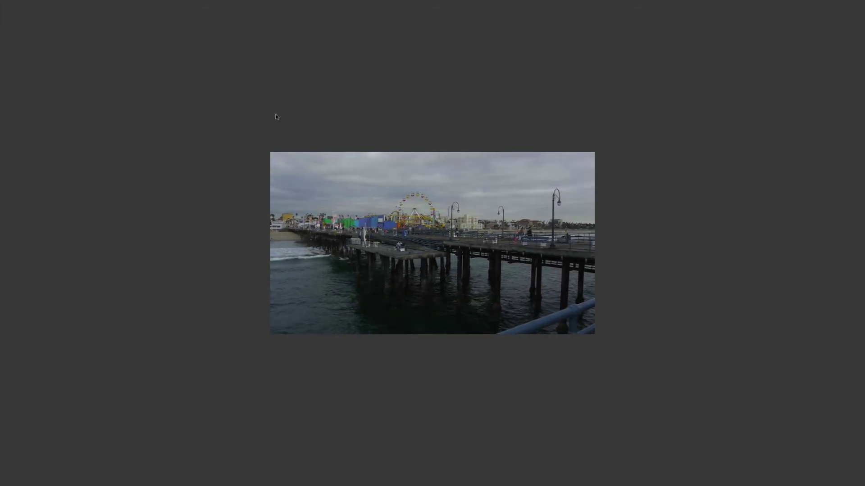
{"action": "key", "text": "space"}
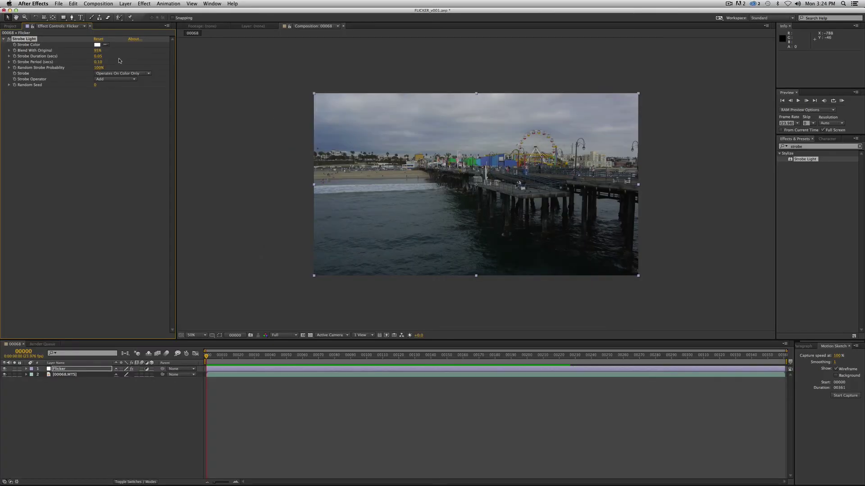
- Re-enter 95 as Strobe Light's Blend With Original value
{"action": "left_click", "coordinate": [97, 51]}
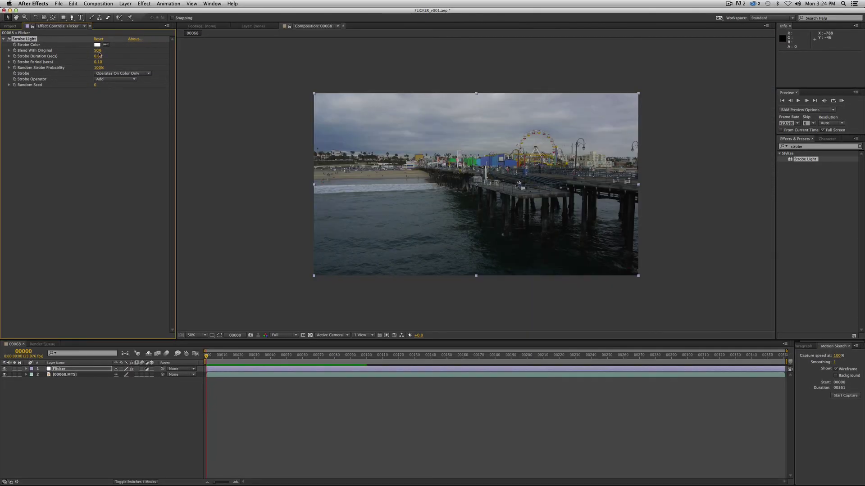
{"action": "left_click", "coordinate": [98, 50]}
{"action": "type", "text": "95"}
{"action": "key", "text": "Return"}
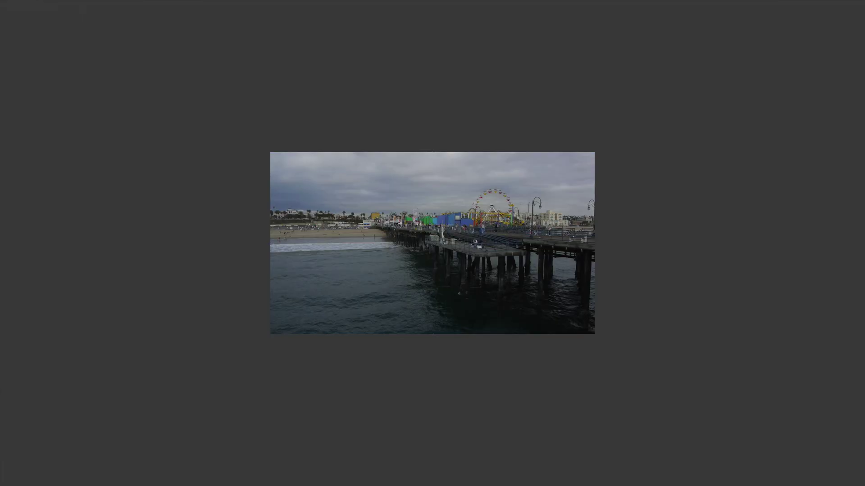